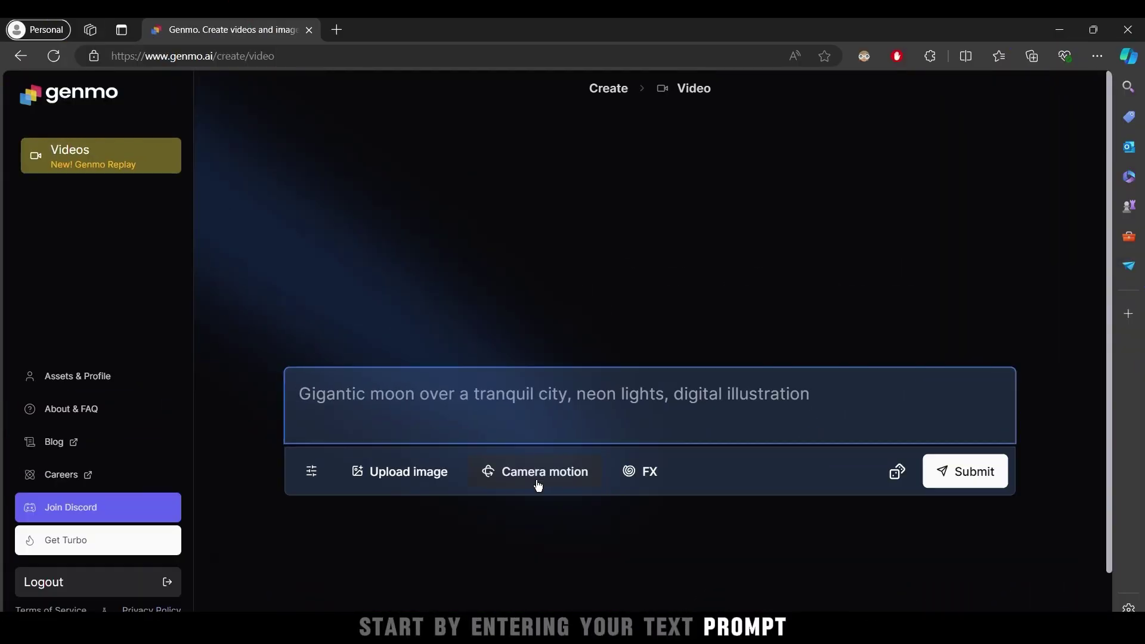
Step: Add a rightward camera pan and the Star Spin effect at 45% strength and 50% speed
left_click(537, 480)
left_click_drag(574, 409, 596, 432)
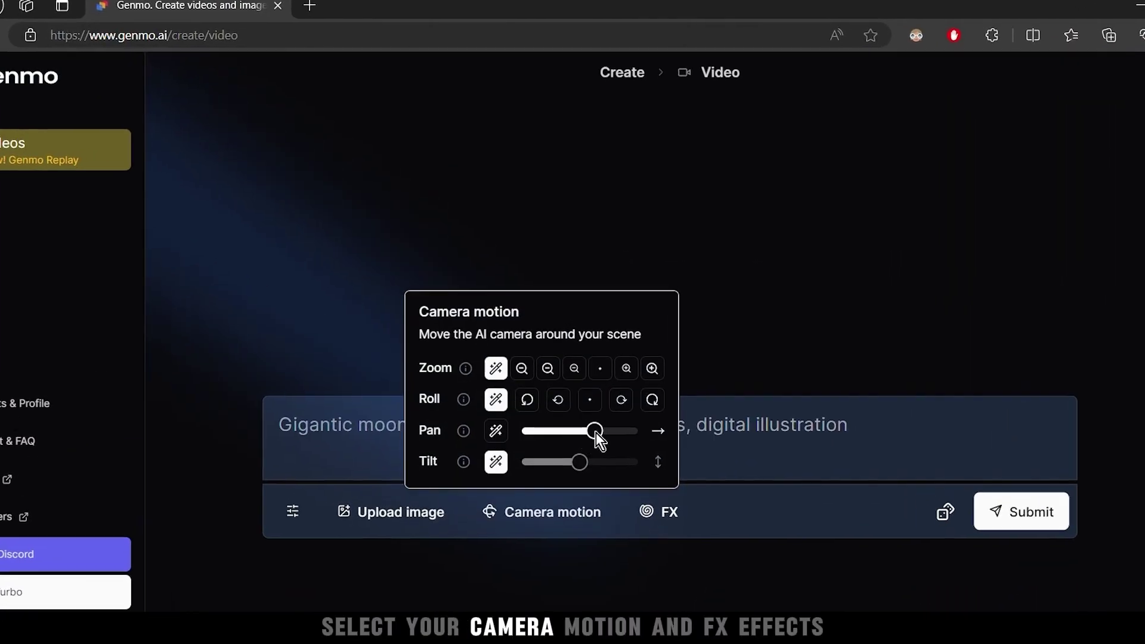
left_click(828, 349)
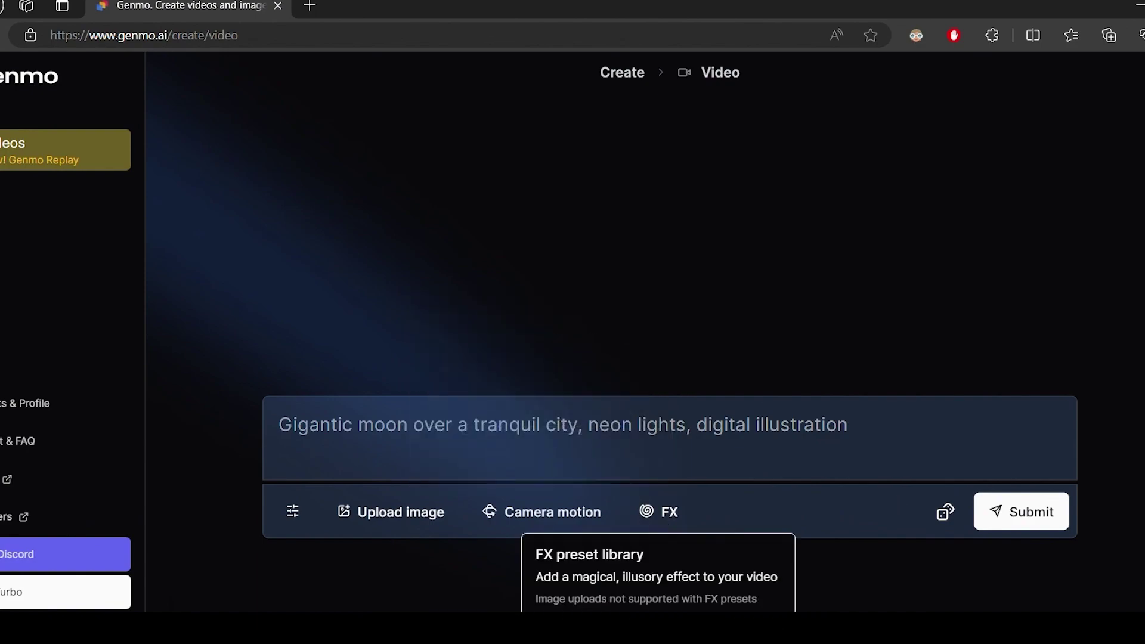
left_click(659, 602)
left_click(631, 435)
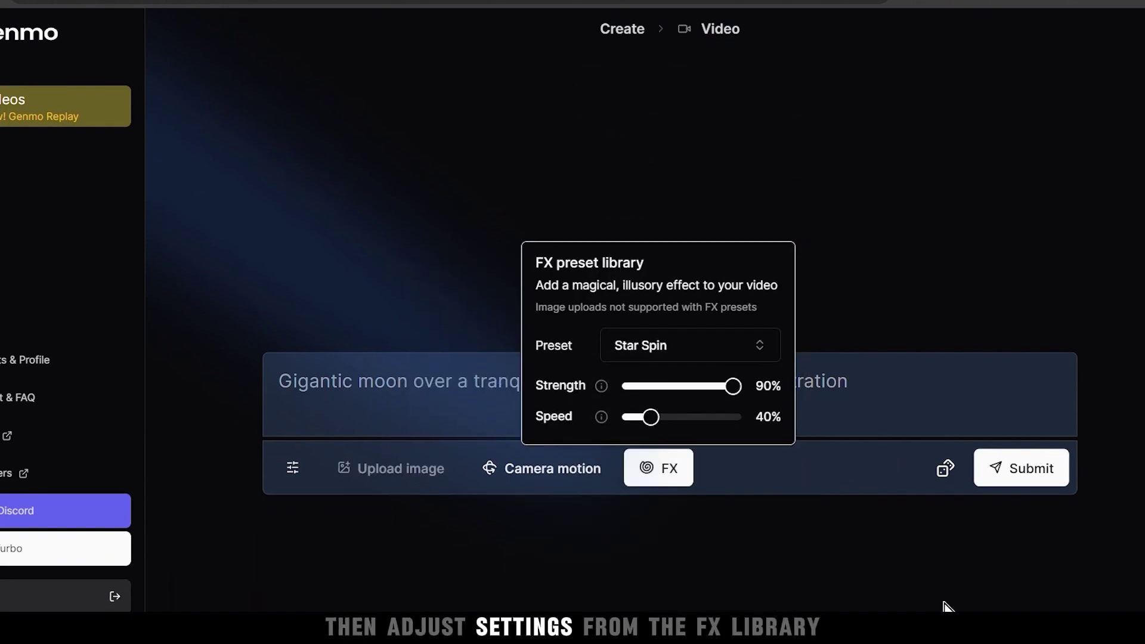
left_click_drag(729, 391, 675, 399)
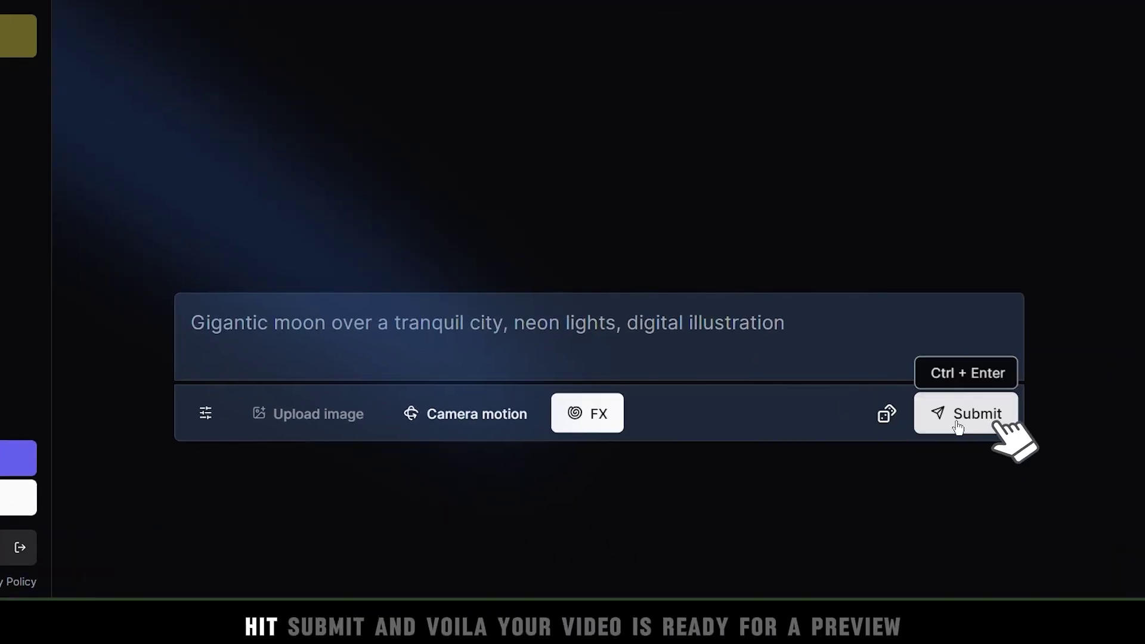
Step: Send Genmo's neon moon-over-city prompt with its pan and Star Spin settings for rendering
left_click(1021, 468)
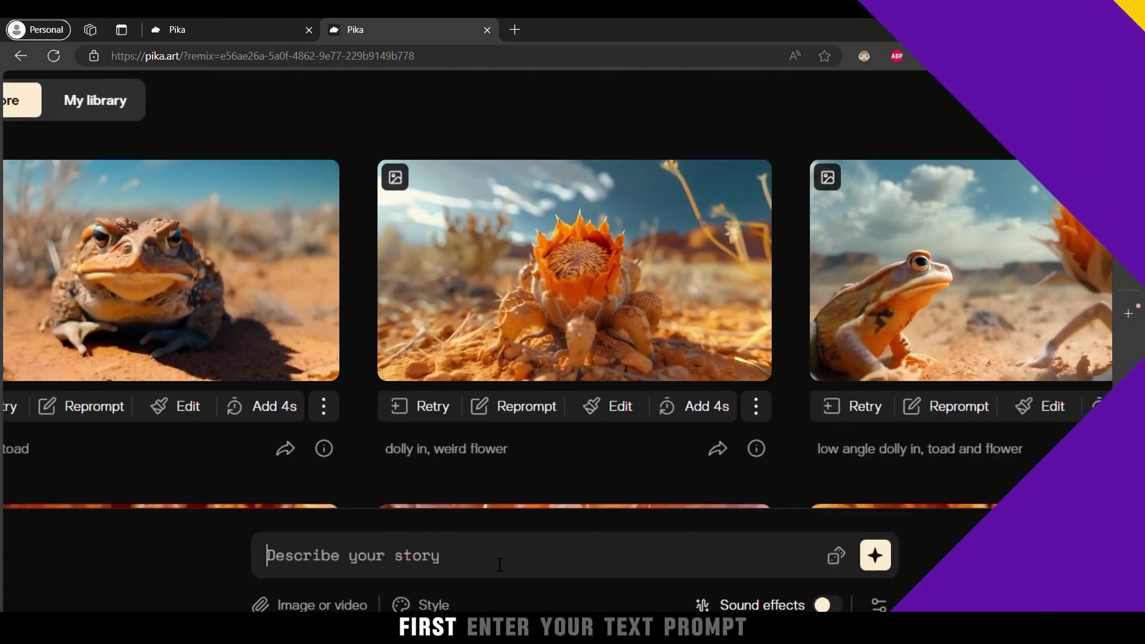
Step: Enter the tiger-by-river prompt in Watercolor style, then play the result from My library
left_click(500, 555)
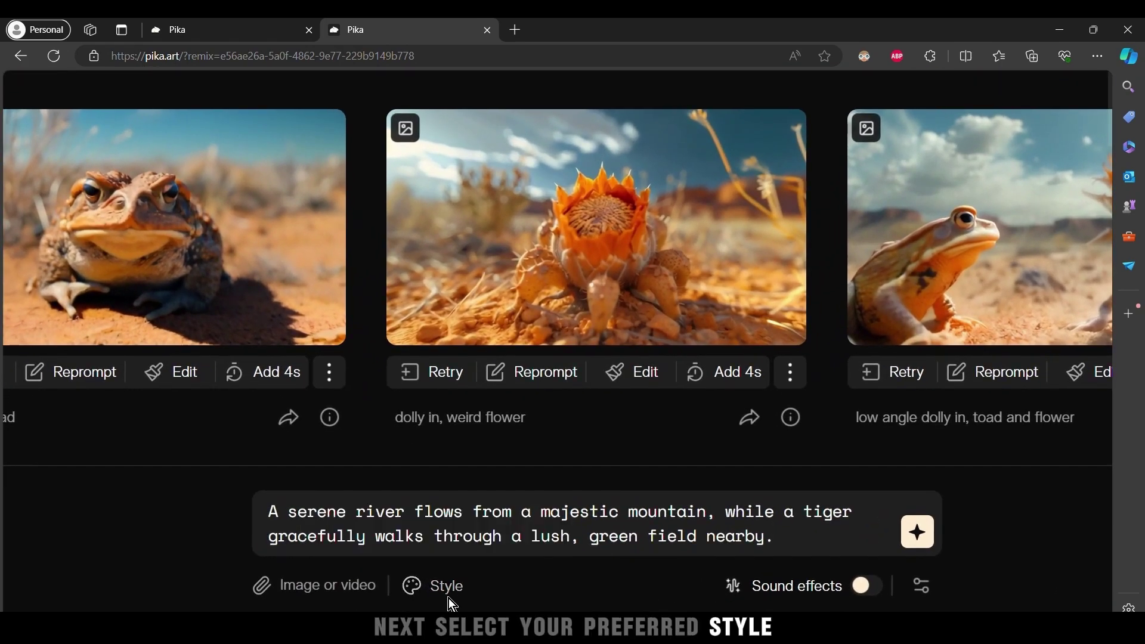
left_click(454, 602)
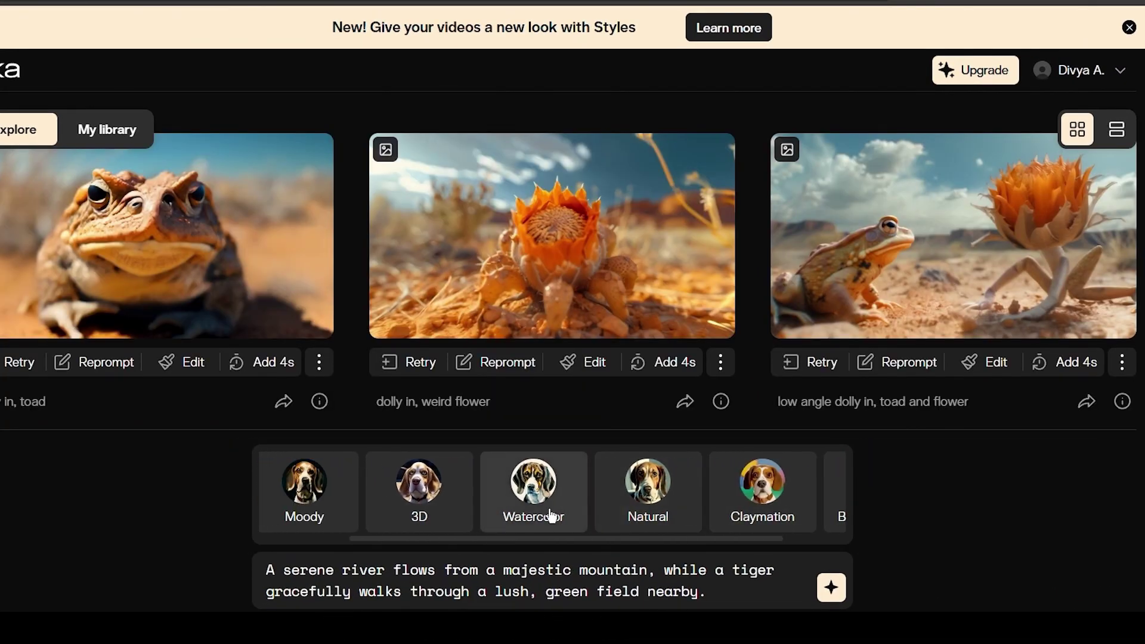
left_click(551, 517)
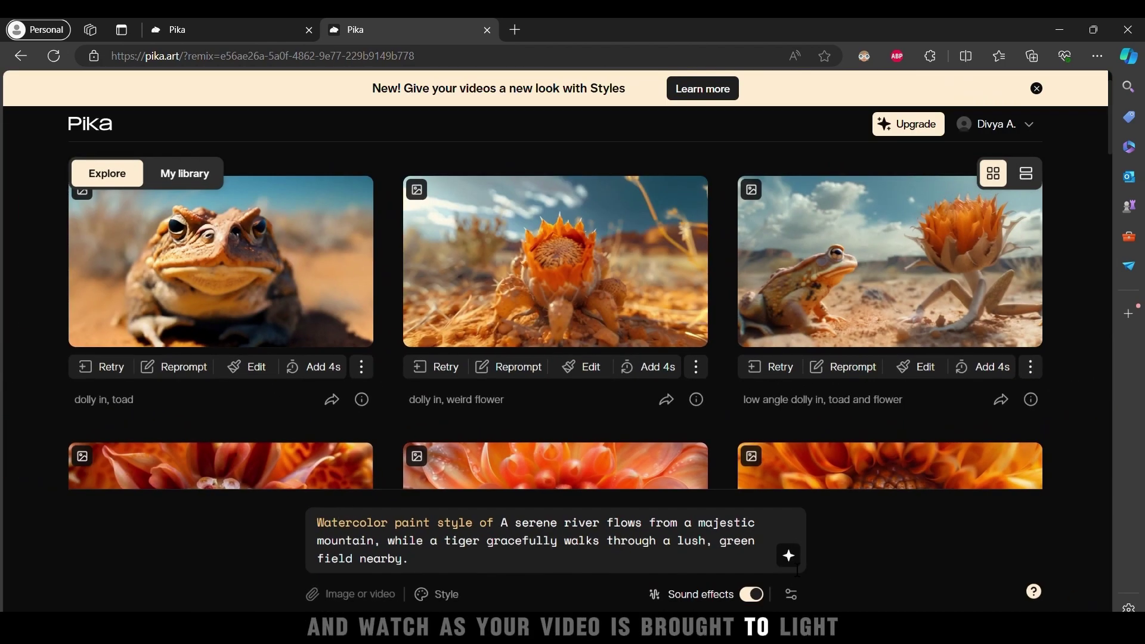
left_click(184, 172)
left_click(362, 329)
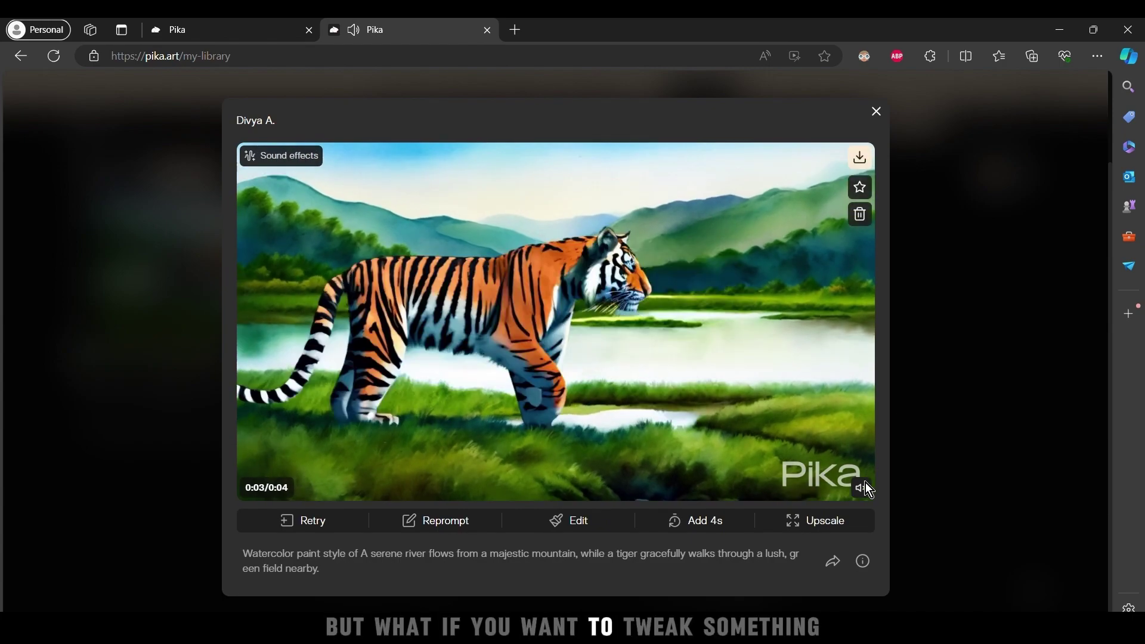
Step: Expand the tiger clip's canvas, trying 4:5 before choosing a square 1:1 frame
left_click(569, 520)
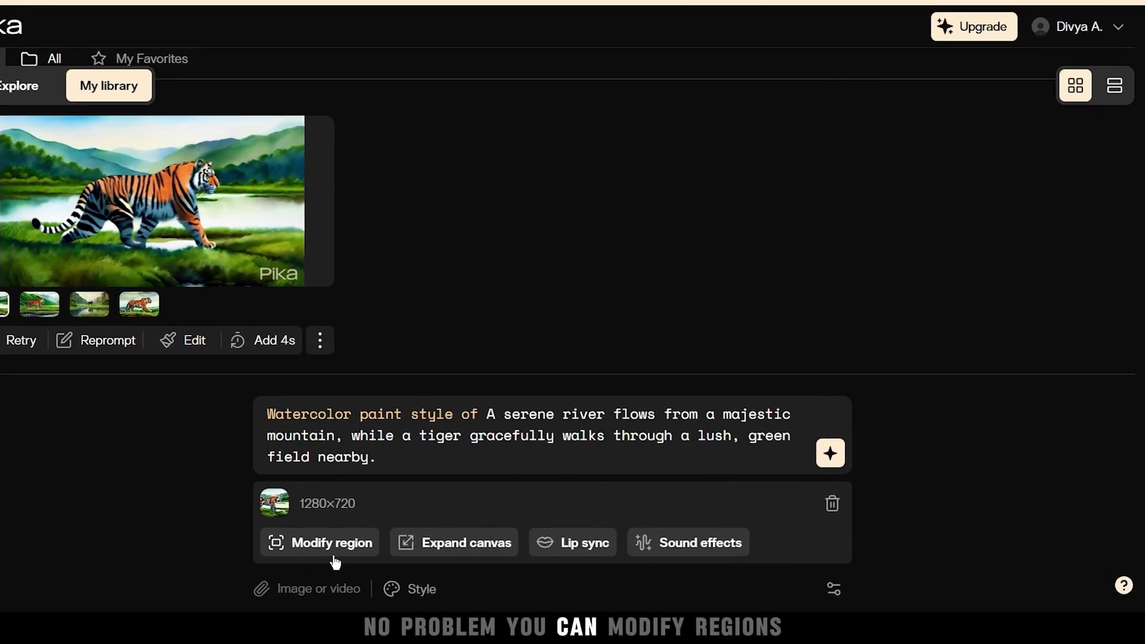
left_click(372, 563)
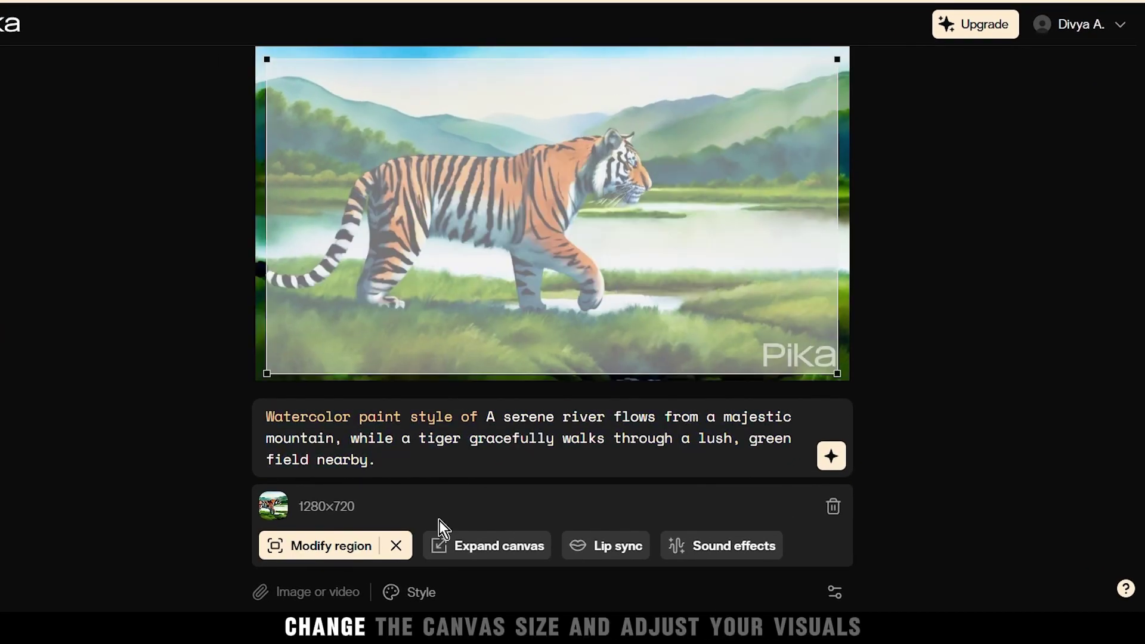
left_click(493, 550)
left_click(667, 485)
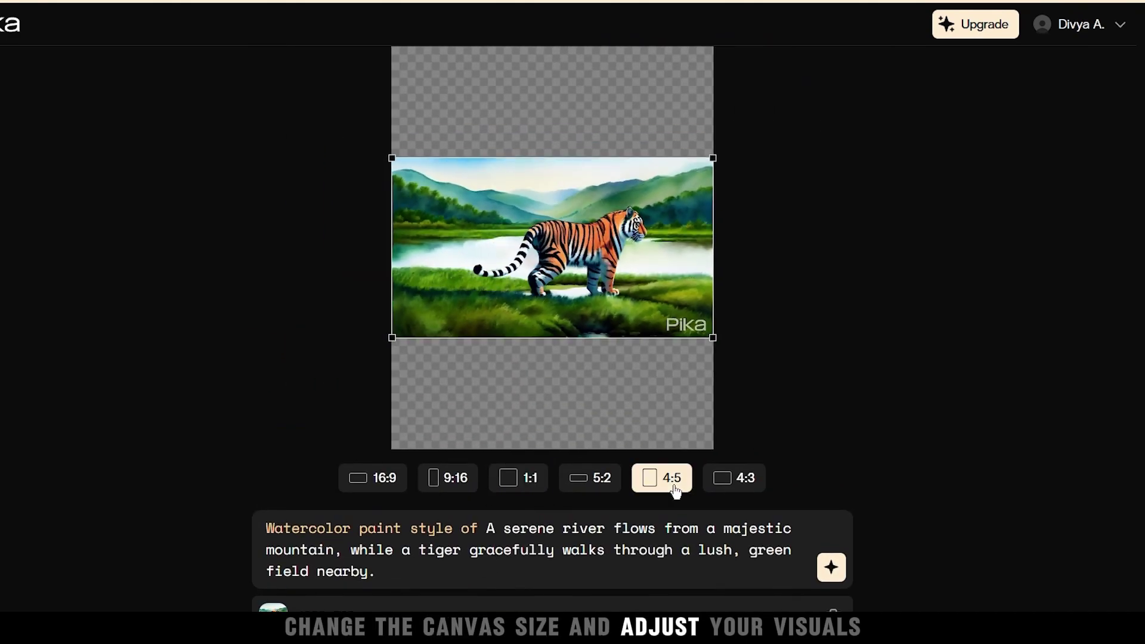
left_click(522, 486)
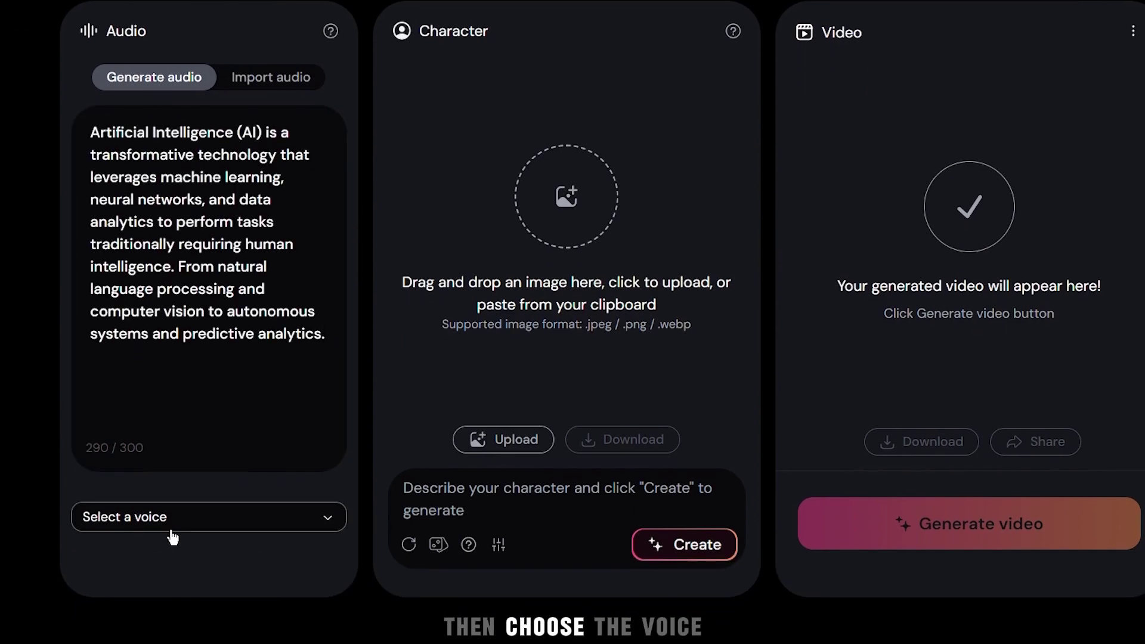
Step: Choose Lily as the voice and generate the female news-anchor character portrait
left_click(208, 516)
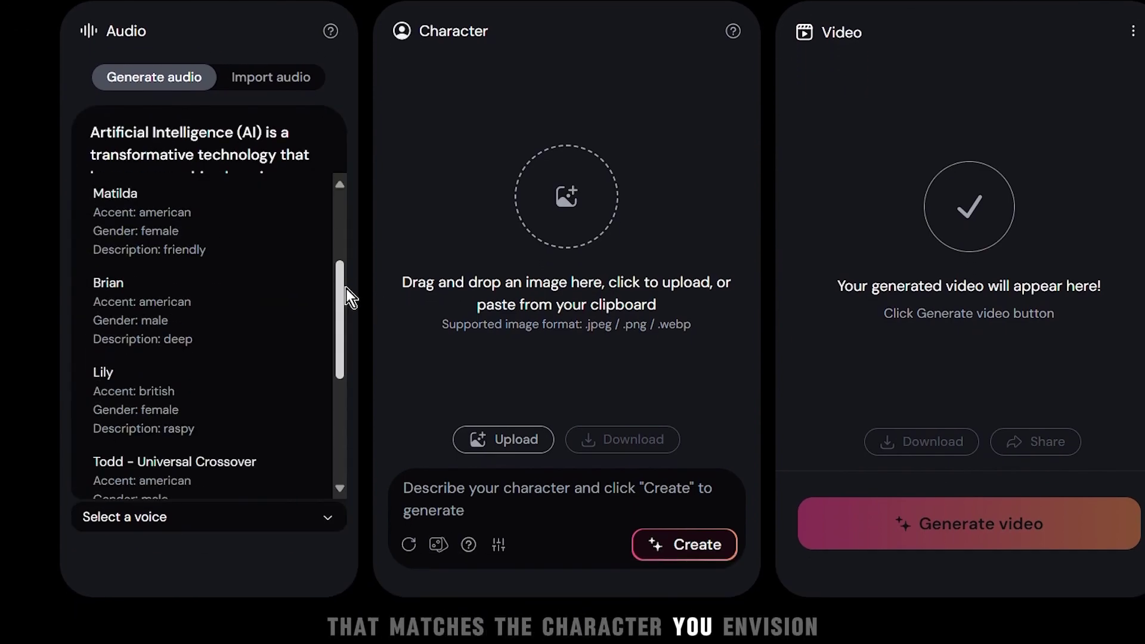
scroll(340, 302, "down", 2)
left_click(137, 283)
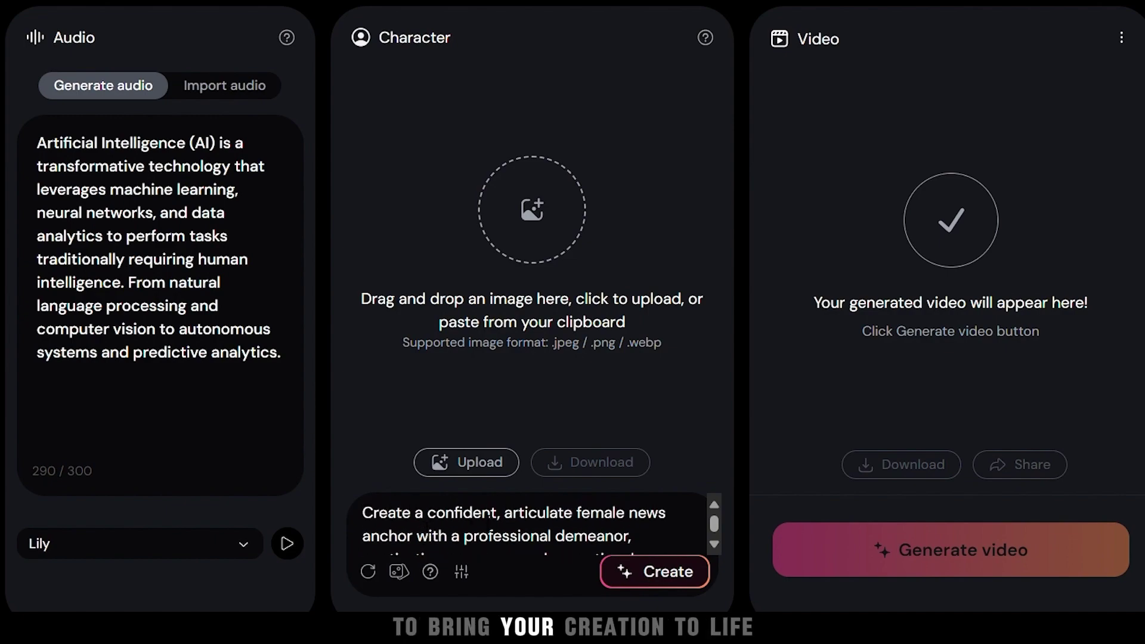
left_click(626, 581)
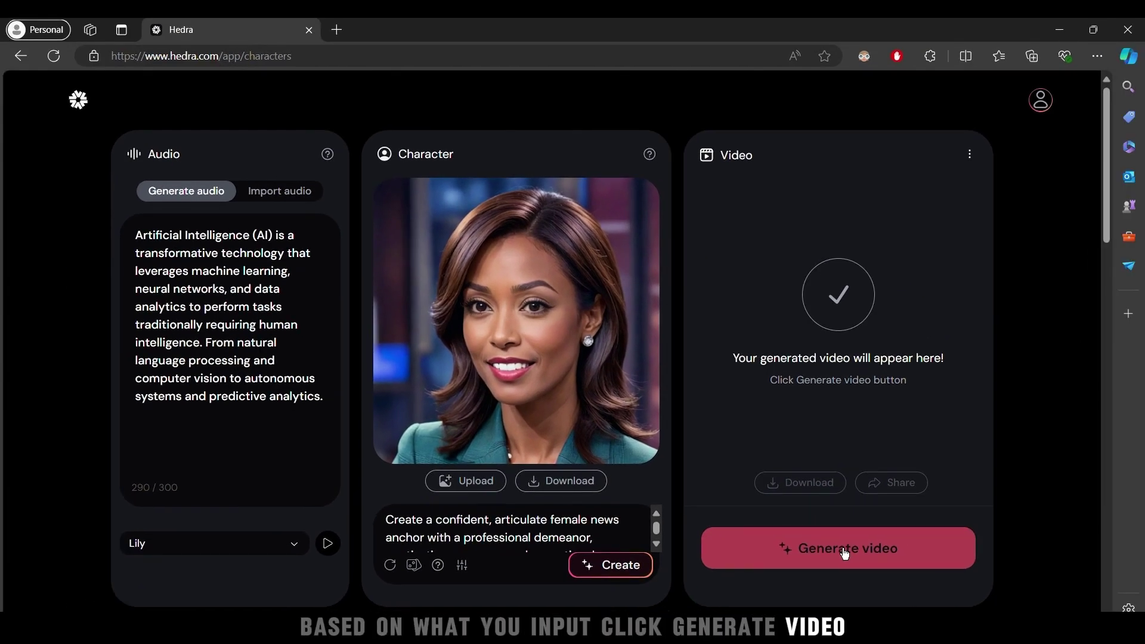
Step: Generate the Lily-voiced talking anchor video and play it in the Video panel
left_click(903, 558)
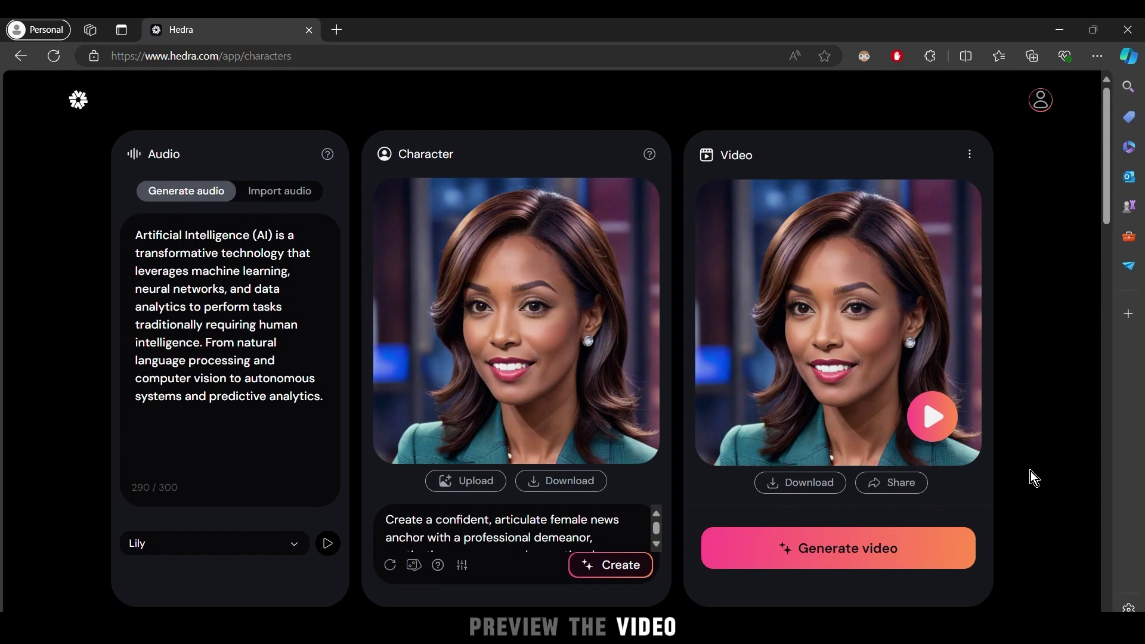
left_click(931, 417)
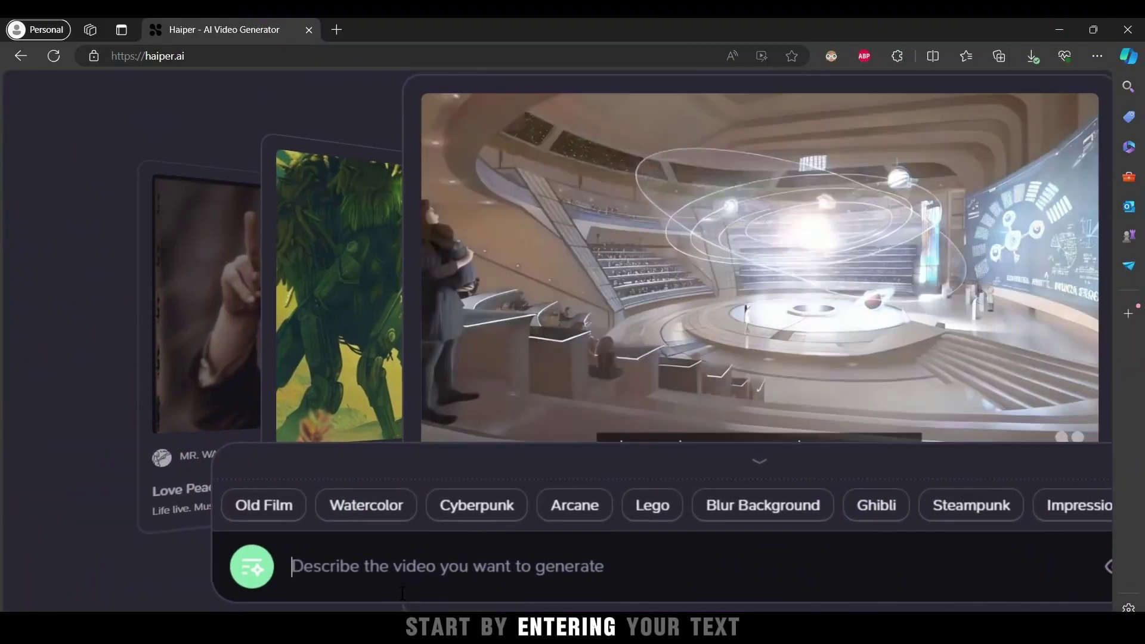
Step: Paste the aurora prompt, append Impressionism keywords, and check the 2s, 16:9 settings
type("\"Create a mesmerizing aurora landscape video featuring vibrant northern lights dancing across a starry night sky, with snow-covered mountains and reflective icy lakes under a serene, moonlit atmosphere.\"")
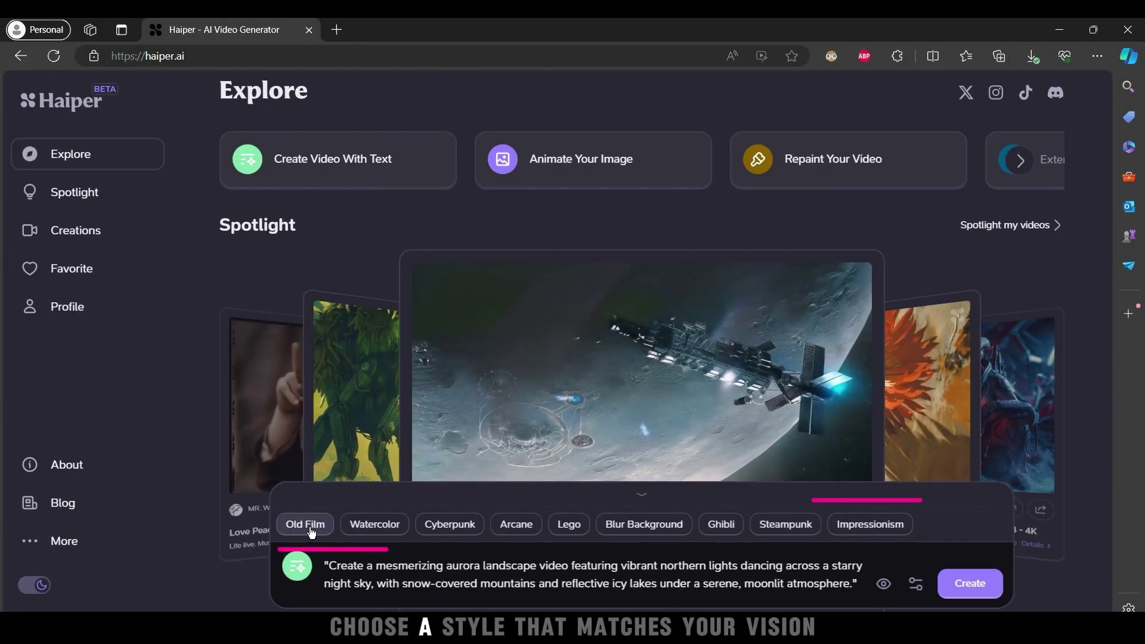
left_click(853, 523)
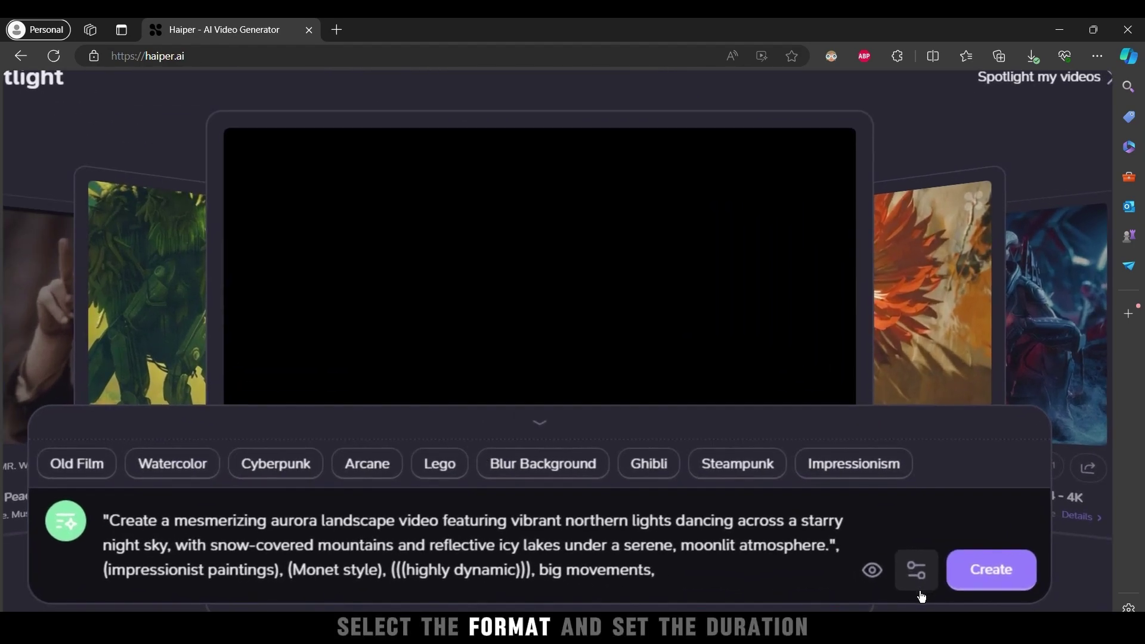
left_click(916, 573)
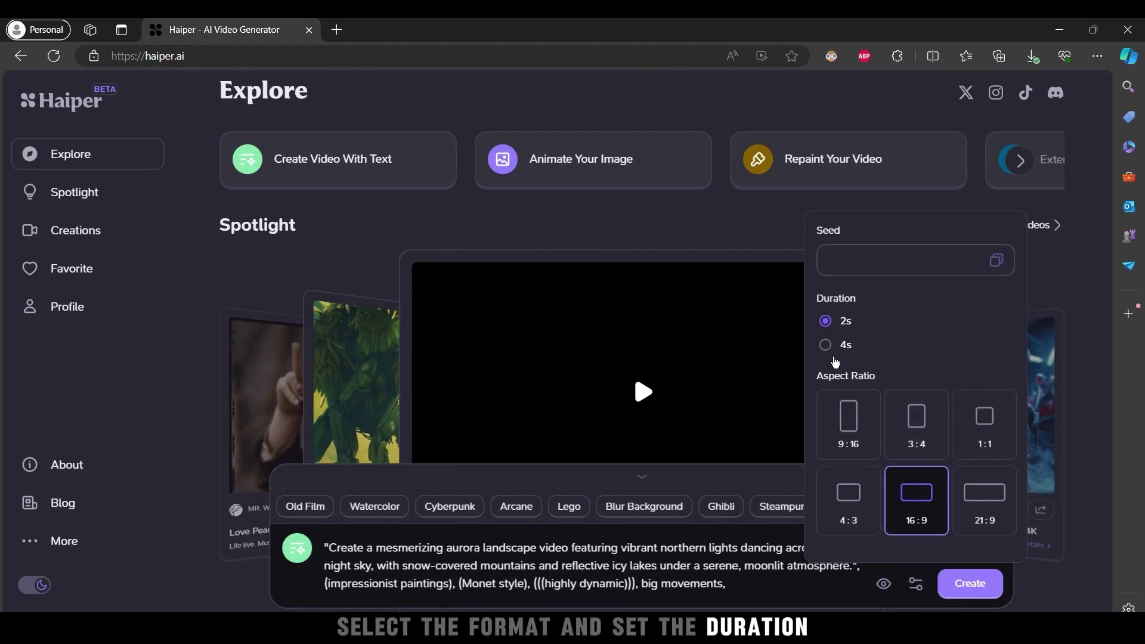
left_click(916, 584)
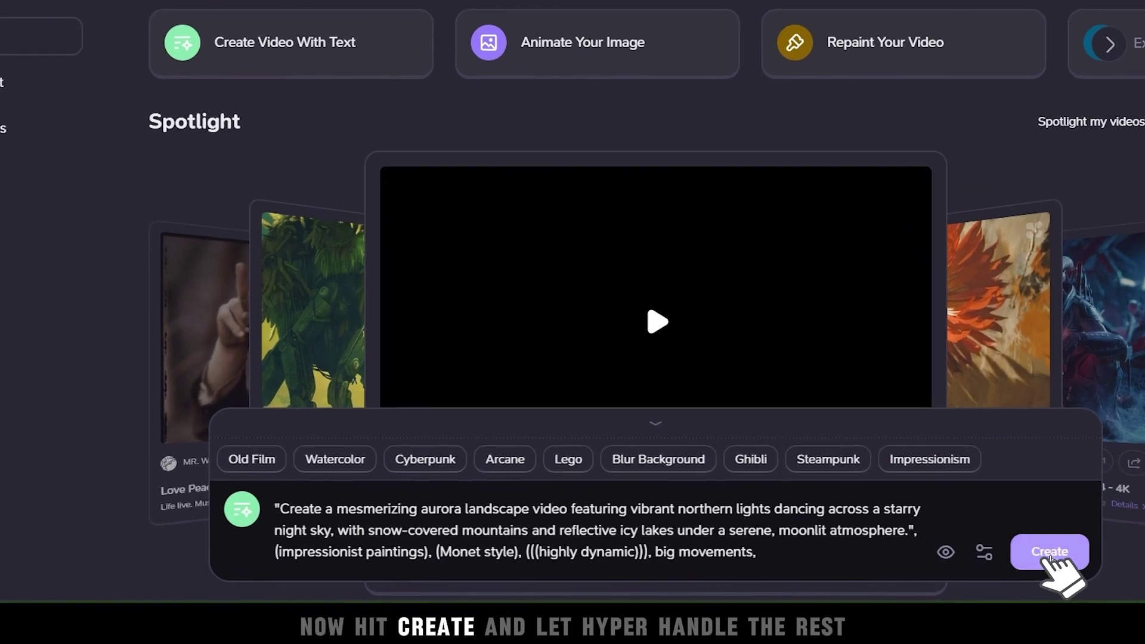
Step: Generate the impressionist aurora video and play it from Creations
left_click(969, 583)
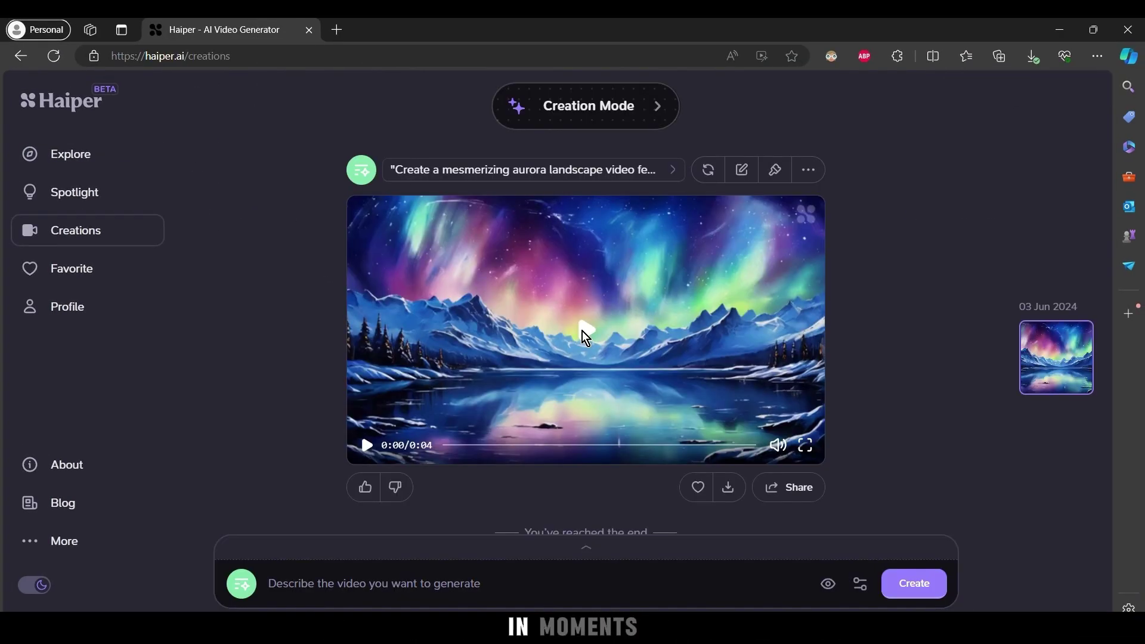
left_click(583, 332)
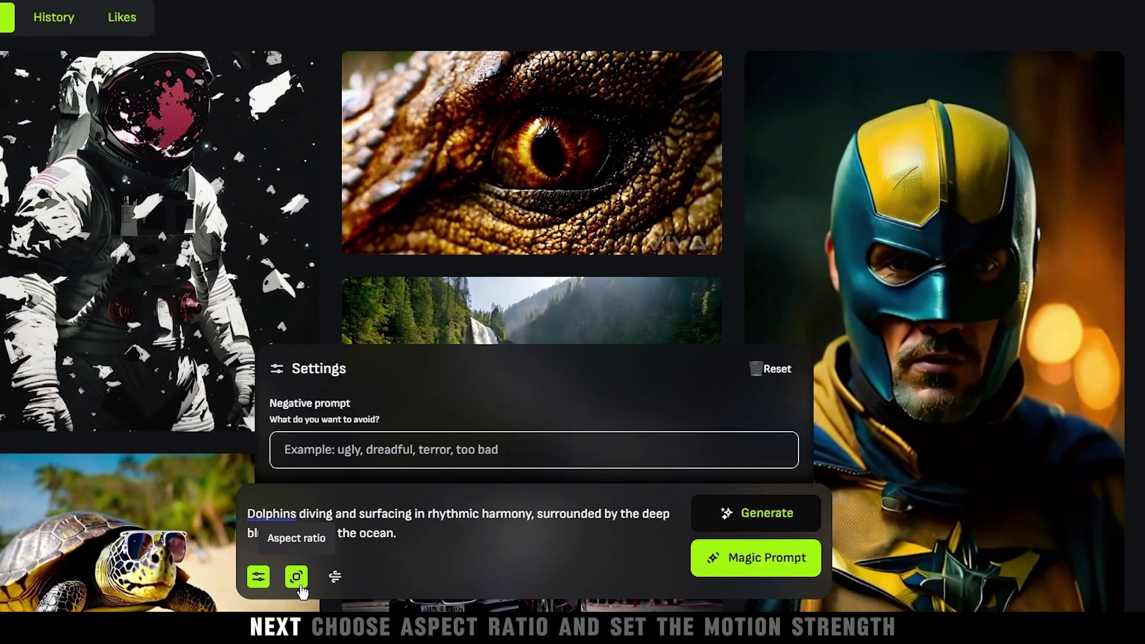
Step: Check aspect ratio, generate the 16:9 dolphin video, and preview it full screen
left_click(367, 605)
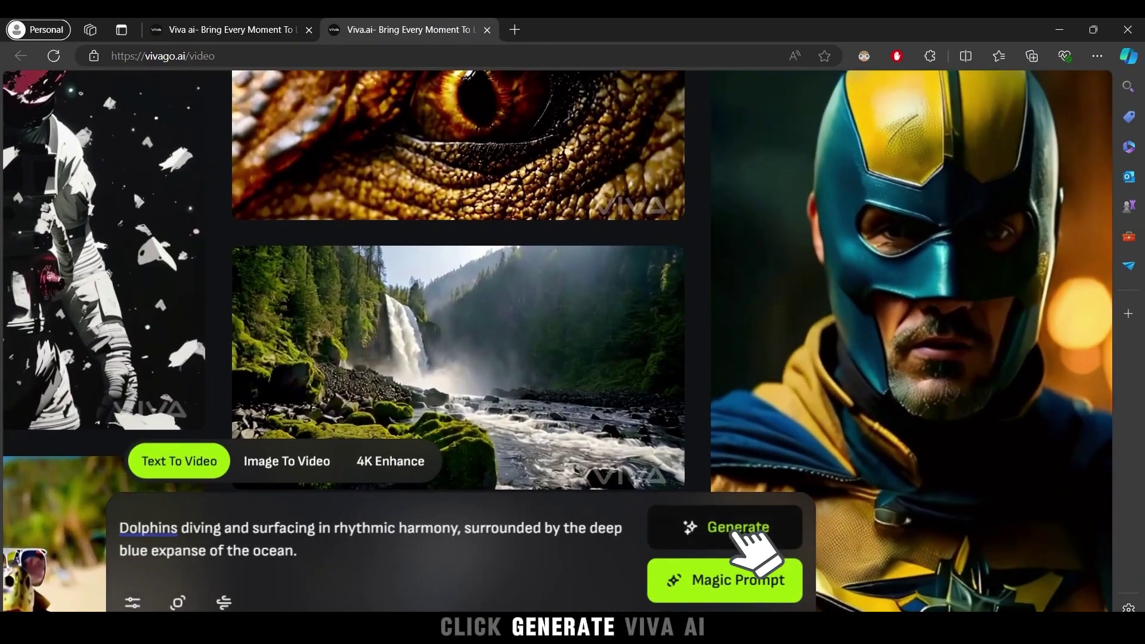
left_click(766, 517)
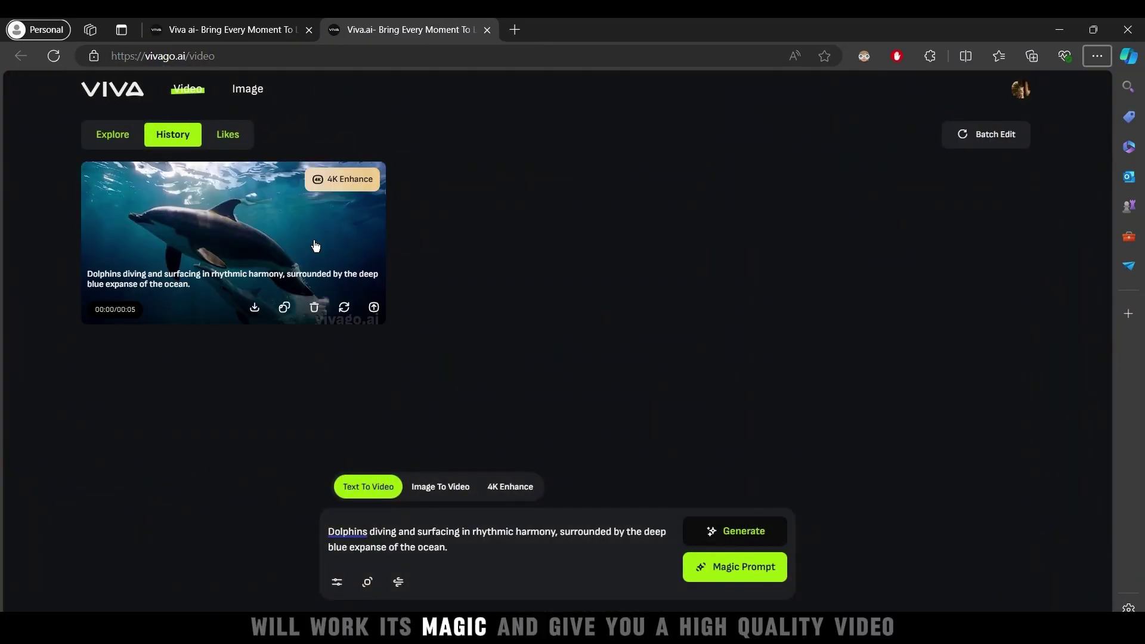
left_click(311, 242)
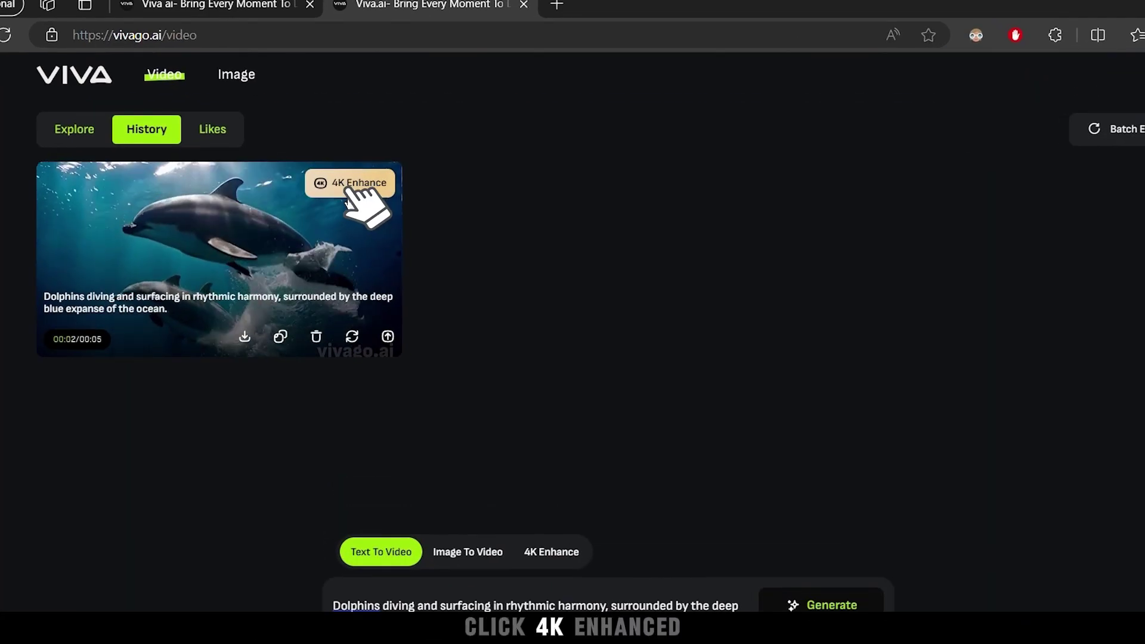
Step: Upscale the dolphin video with 4K Enhance in History and preview the enhanced copy
left_click(342, 191)
left_click(345, 189)
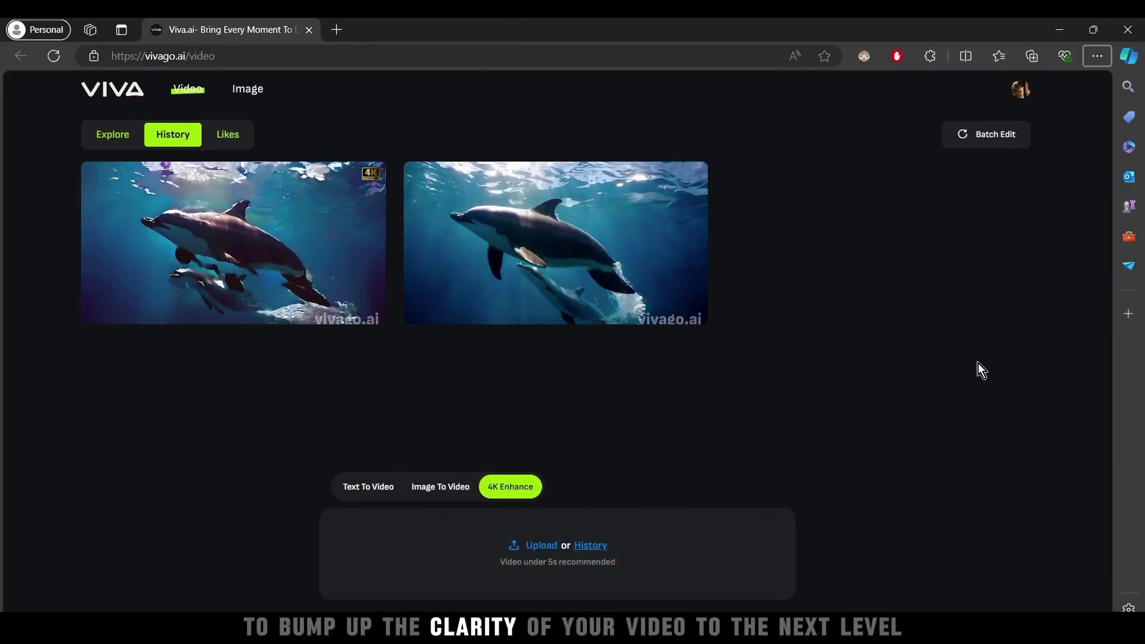
mouse_move(127, 244)
left_click(230, 275)
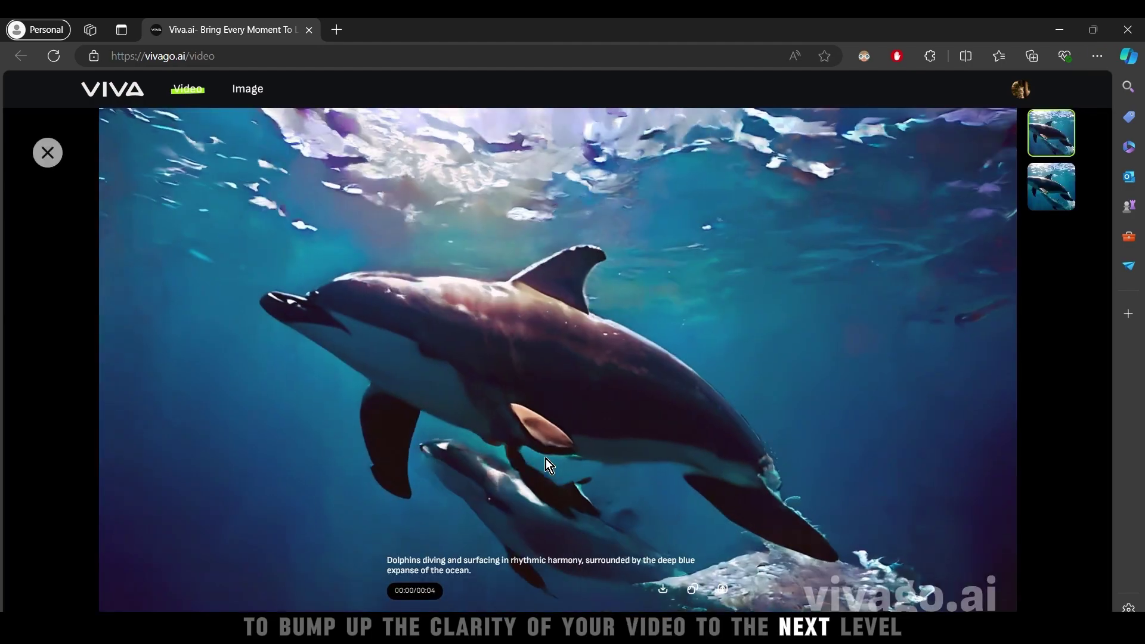